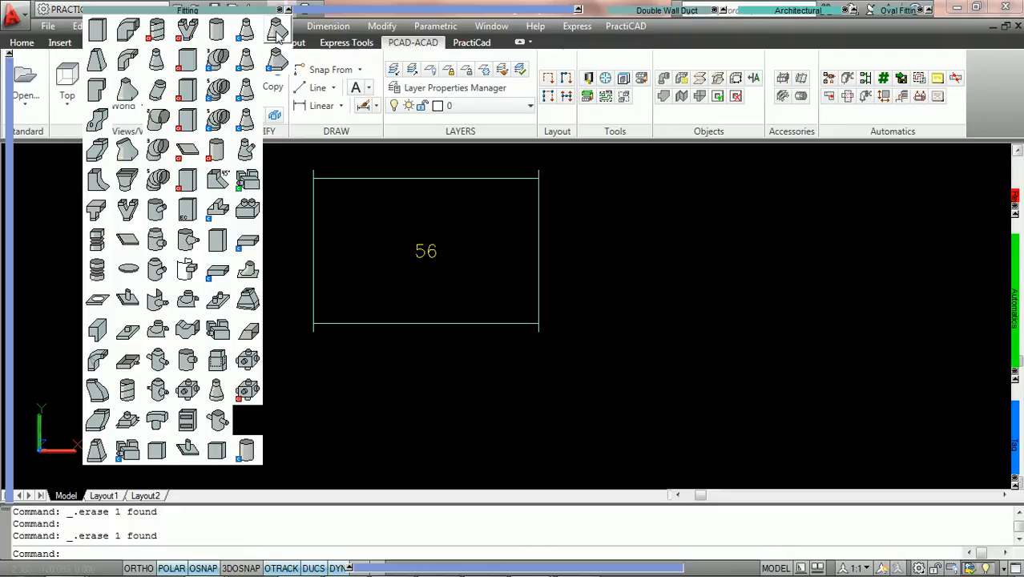
- Place a Square-to-Round fitting on the open end of the 56 duct with a top-down (TD) change of 6
left_click(277, 34)
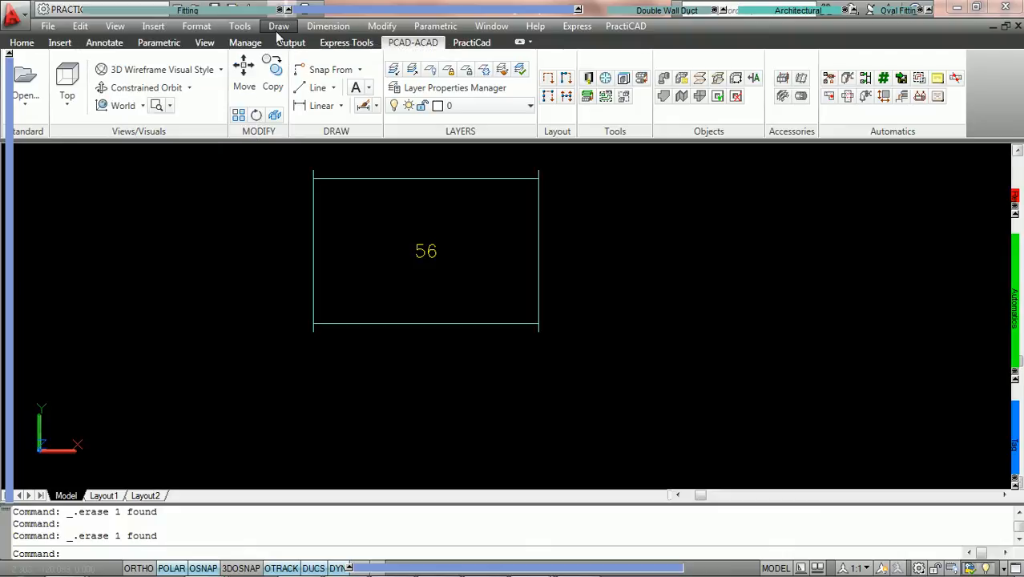
left_click(539, 250)
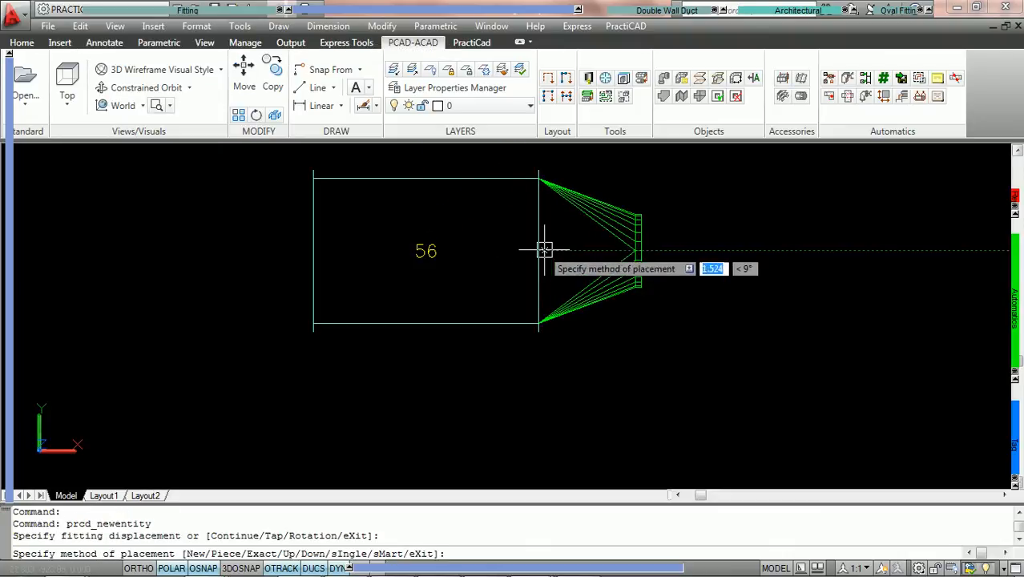
mouse_move(6, 233)
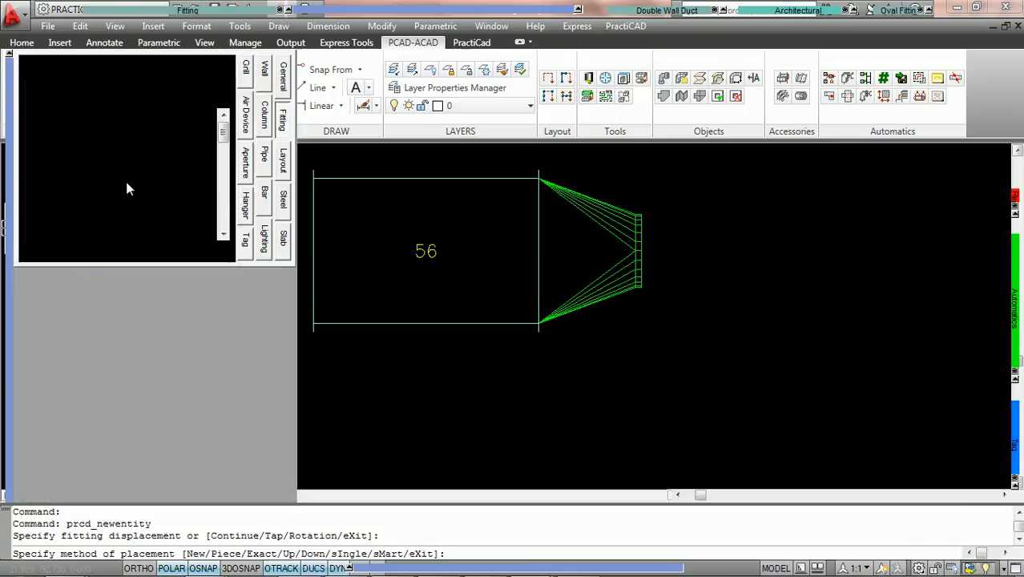
scroll(226, 140, "down", 2)
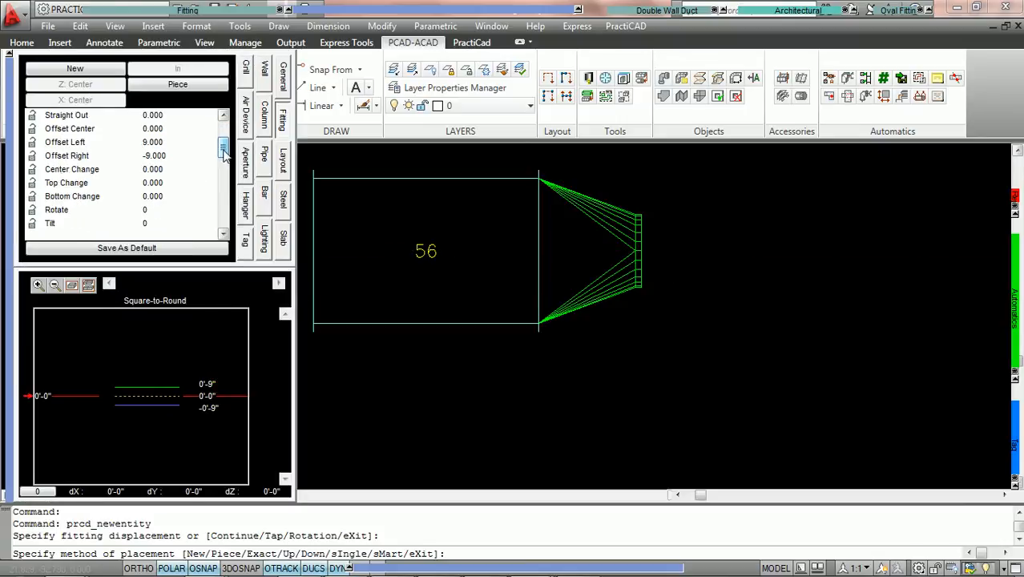
left_click(172, 183)
type("4")
key("Return")
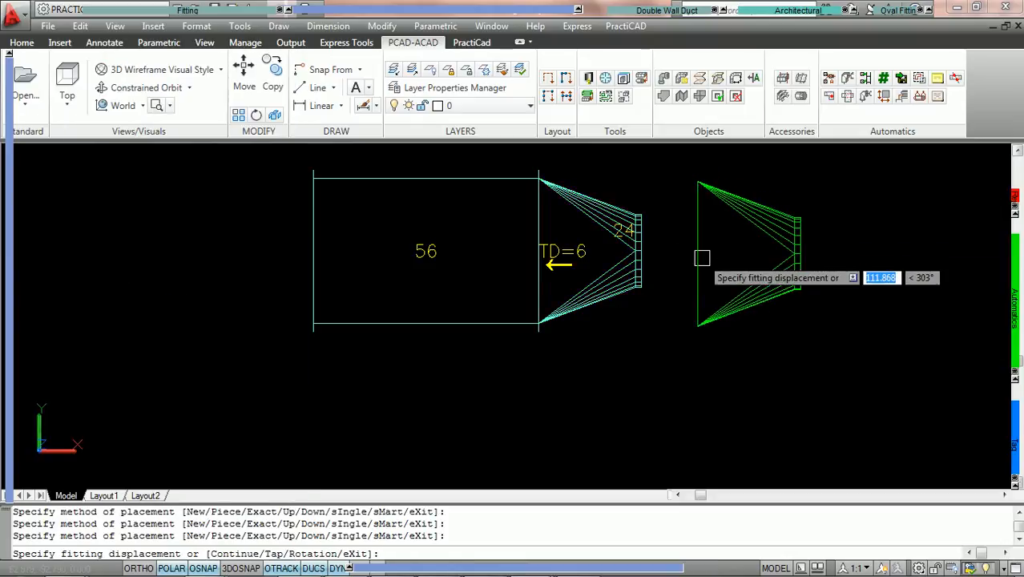
key("Escape")
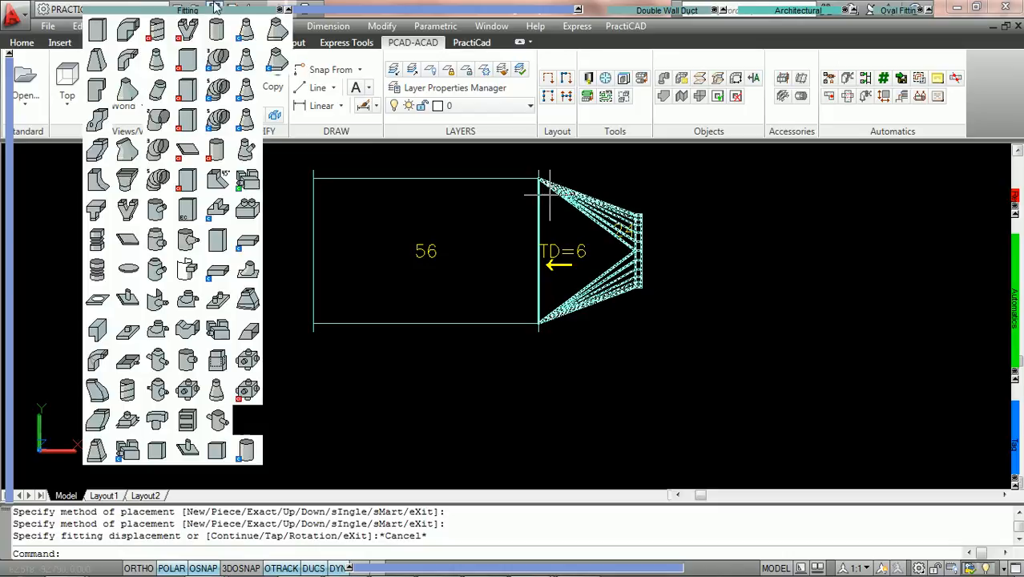
- Place the 12" Stod catalog fitting as a tap on the long side of the 56 duct, using the default tap parameters
mouse_move(271, 11)
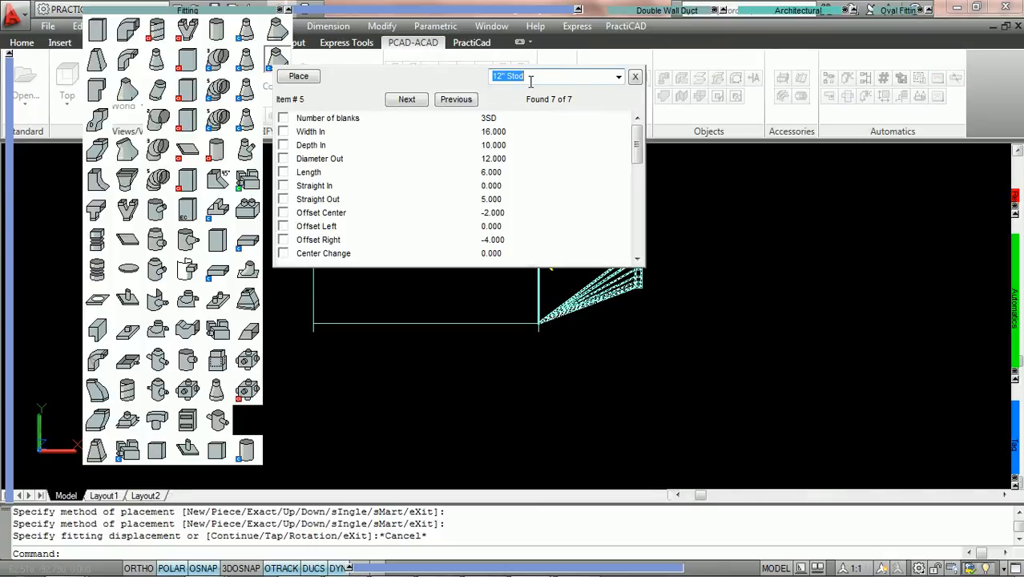
left_click(302, 76)
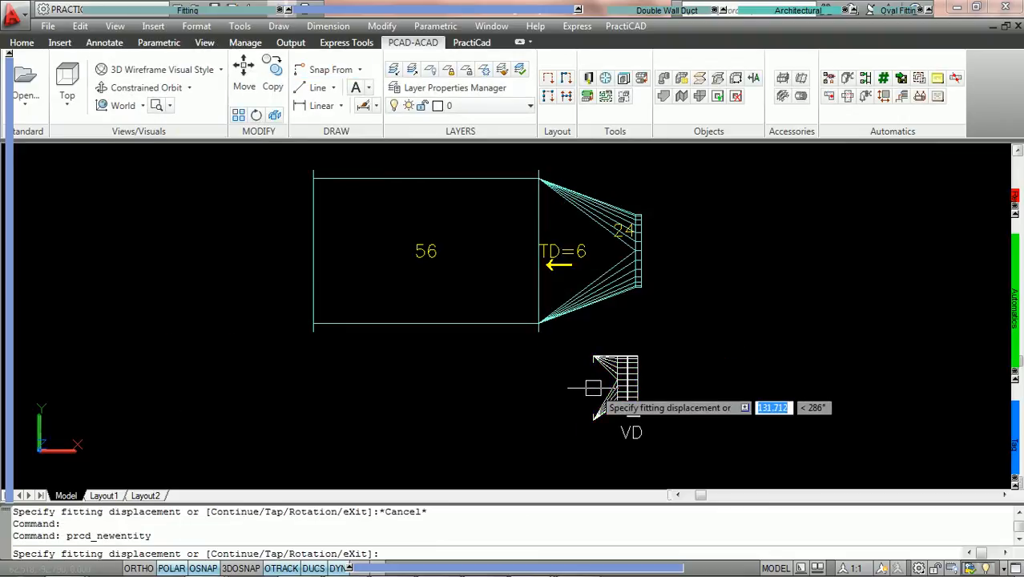
type("t")
key("Return")
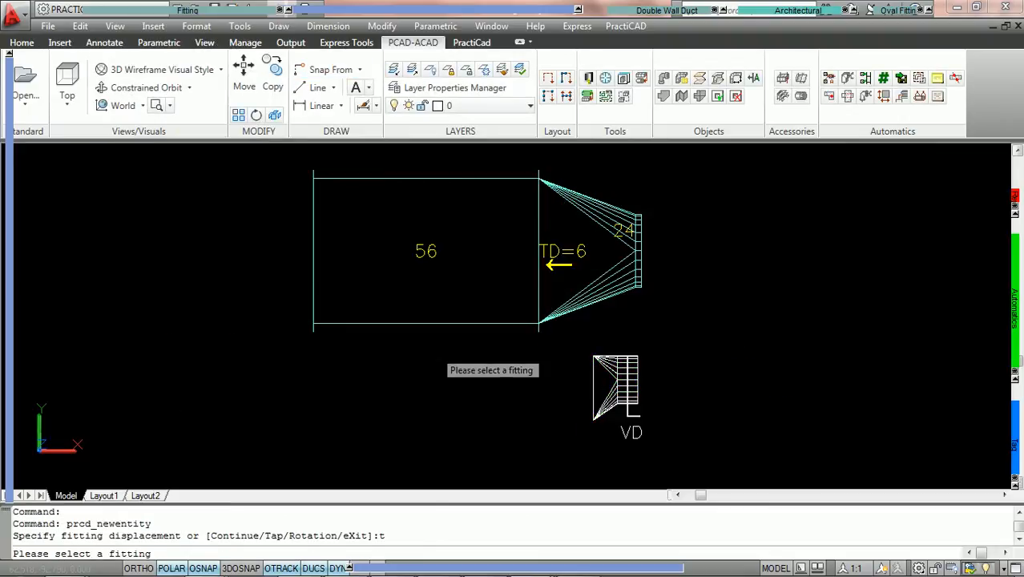
left_click(615, 385)
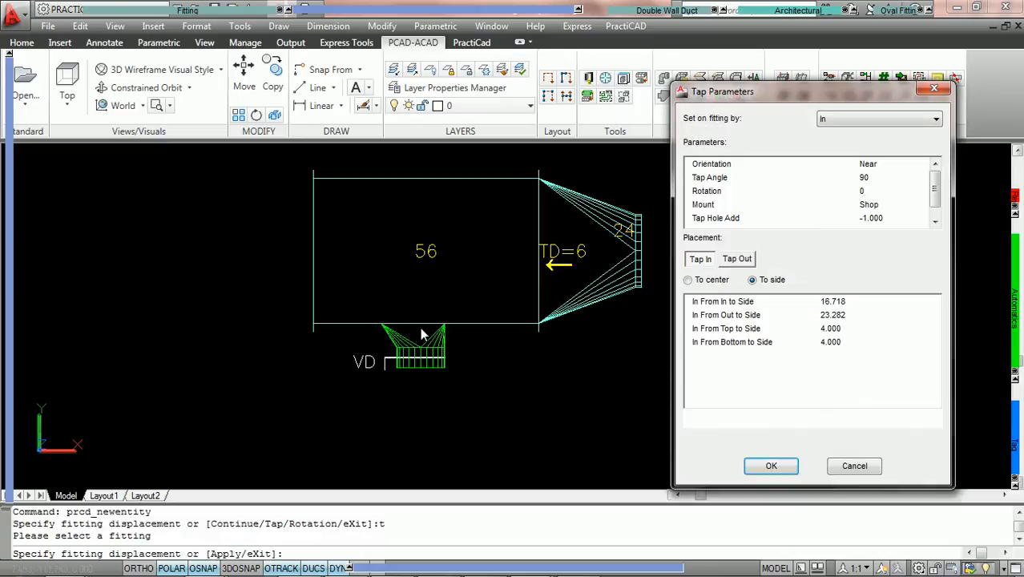
left_click(770, 464)
left_click(631, 378)
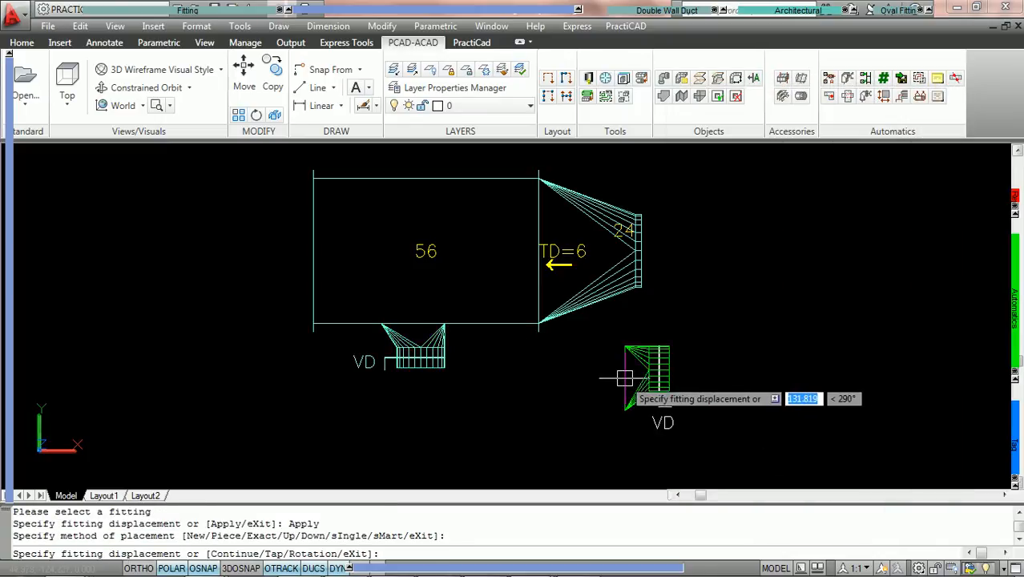
key("Escape")
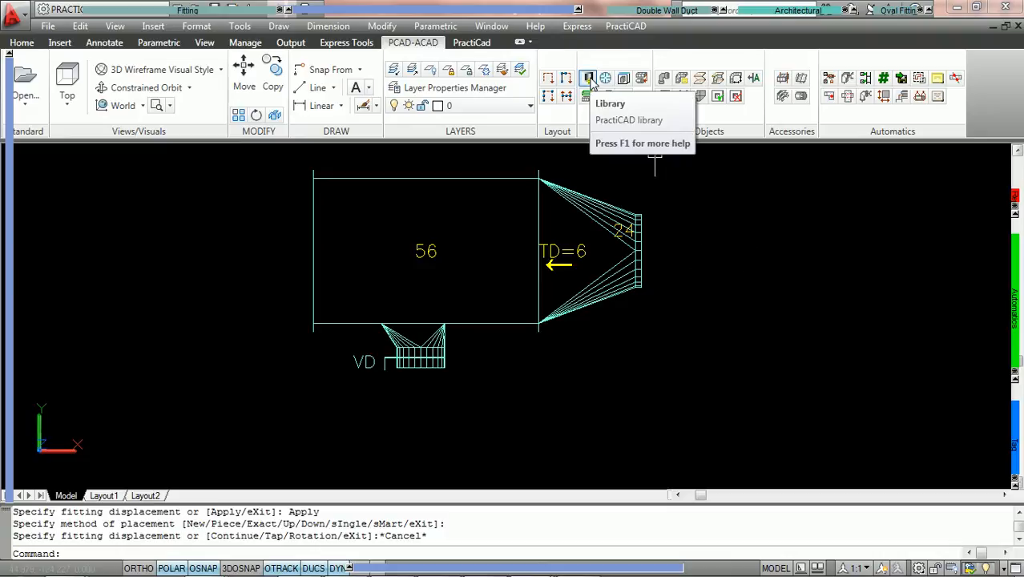
- Open the PractiCAD library maximized and show the STOD'S catalog of the rectangular Square-to-Round fitting with its auto tags
left_click(589, 79)
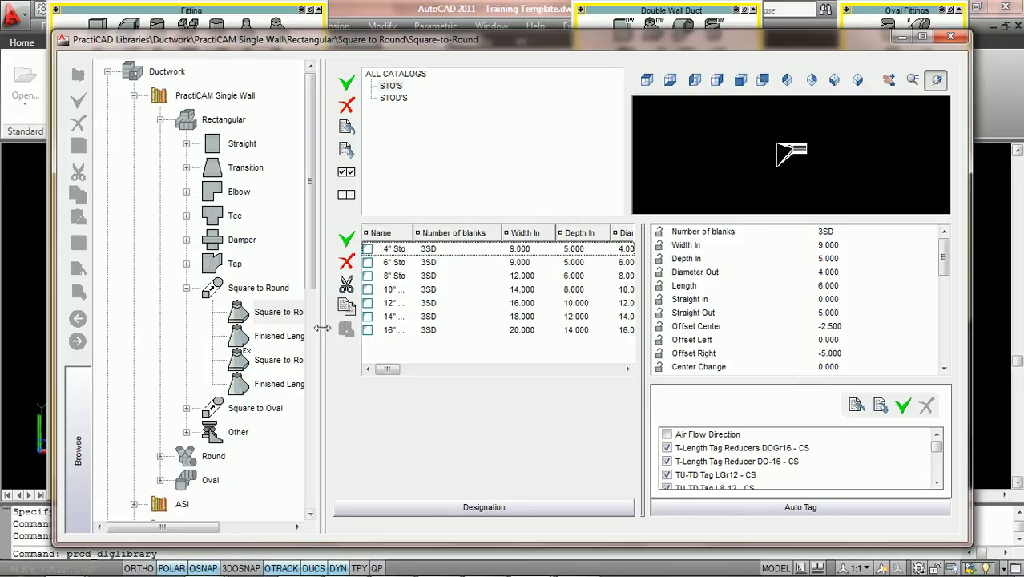
left_click_drag(329, 328, 349, 329)
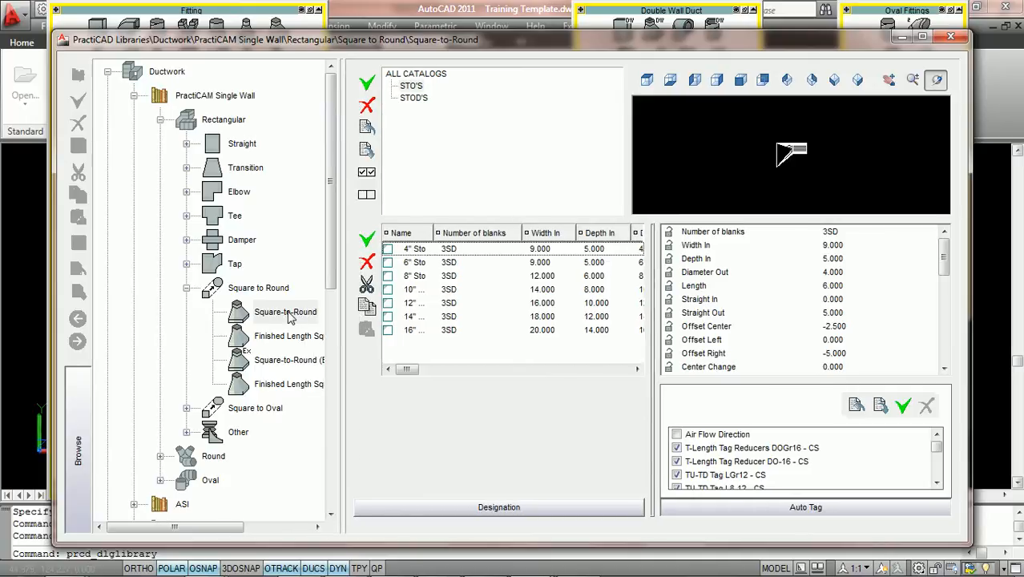
left_click(286, 315)
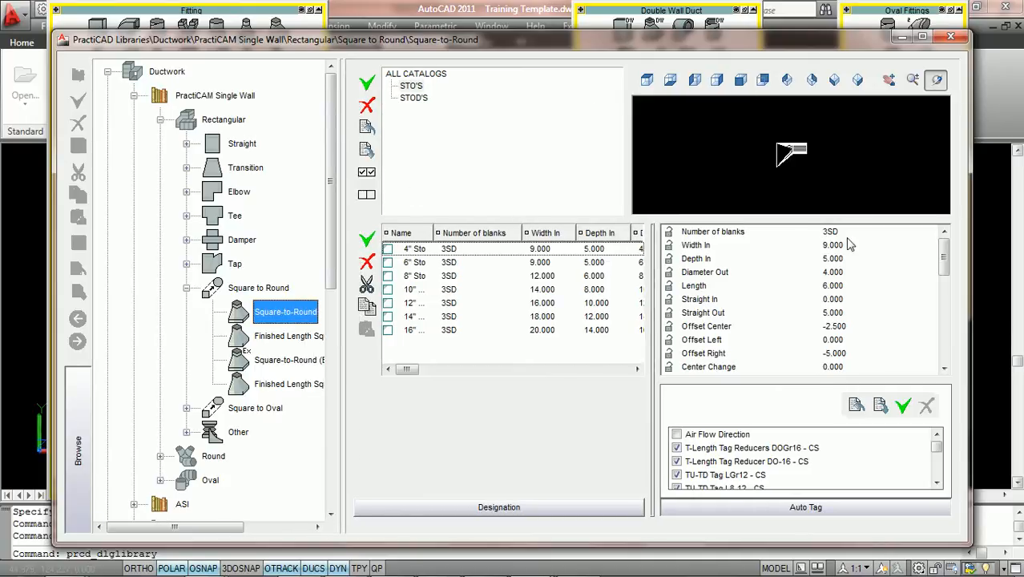
left_click(922, 37)
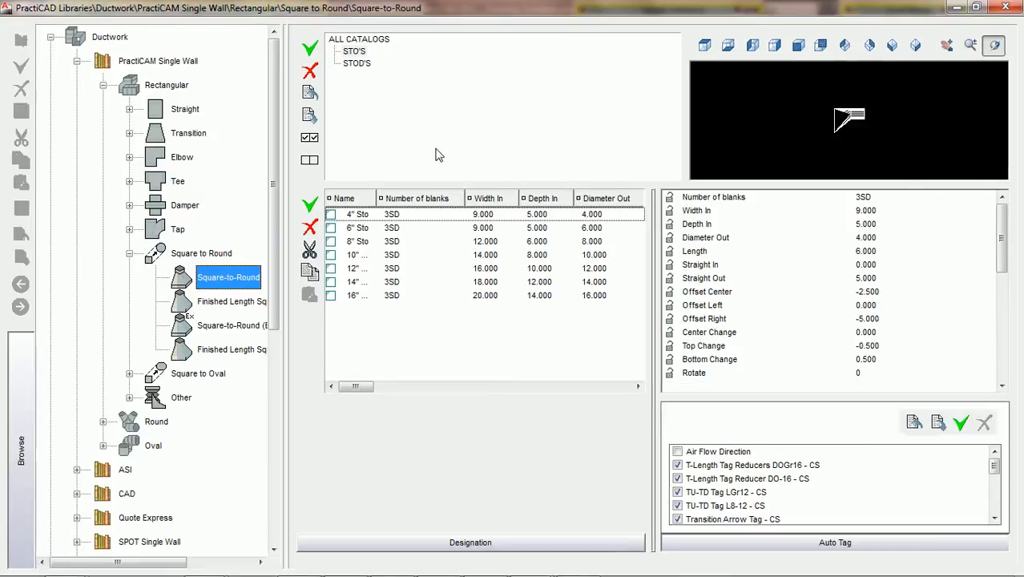
left_click(357, 64)
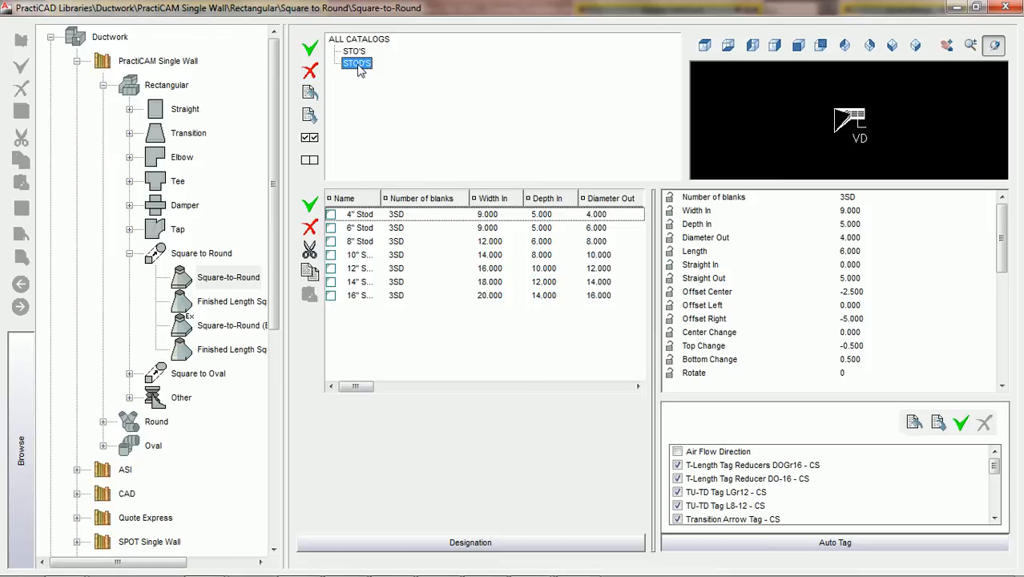
left_click(849, 548)
left_click(850, 547)
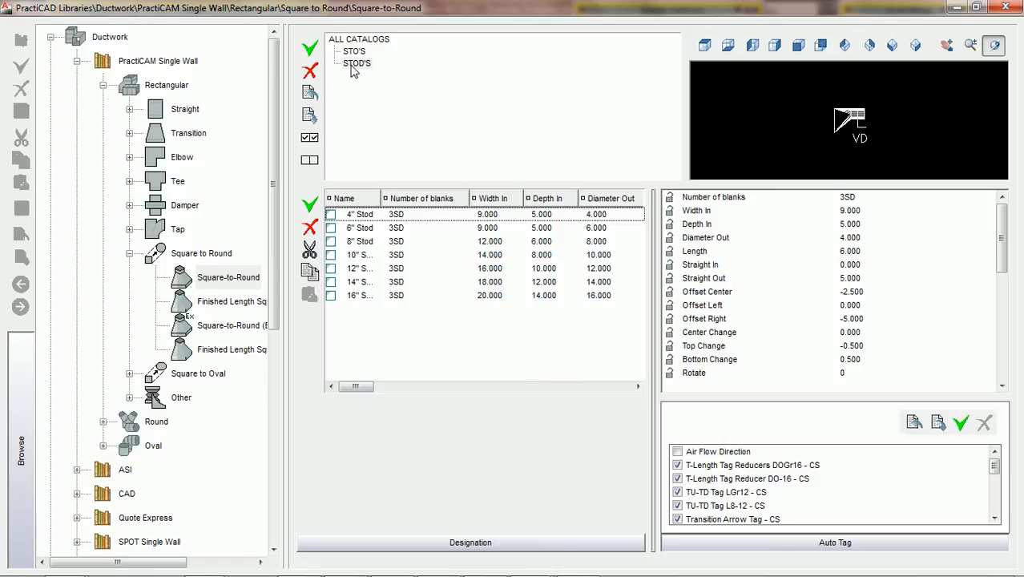
- Review the Catalog conditions of the Square-to-Round auto tag "T-Length Tag Reducers DOGr16 - CS" without changing them
left_click(745, 468)
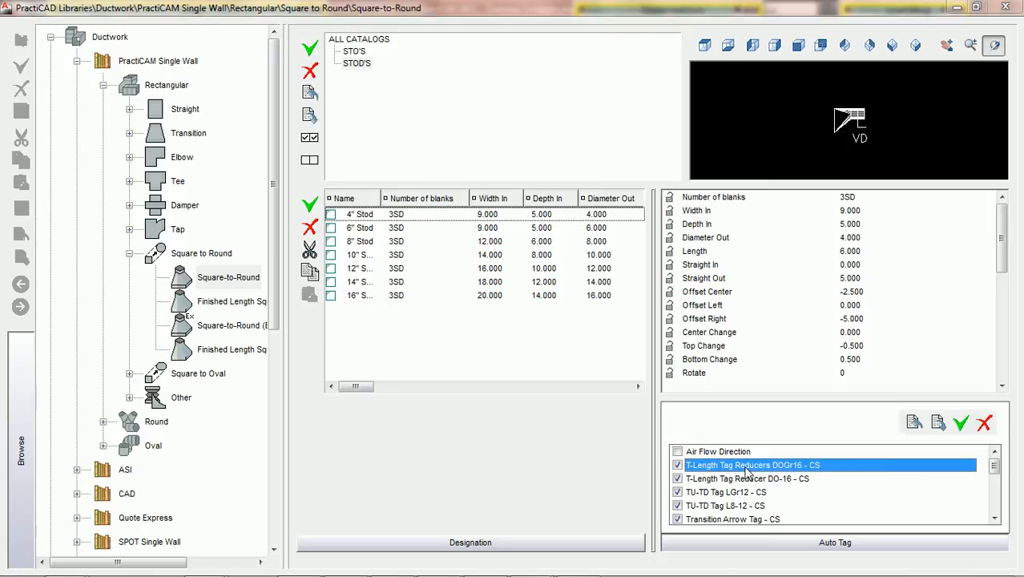
double_click(746, 469)
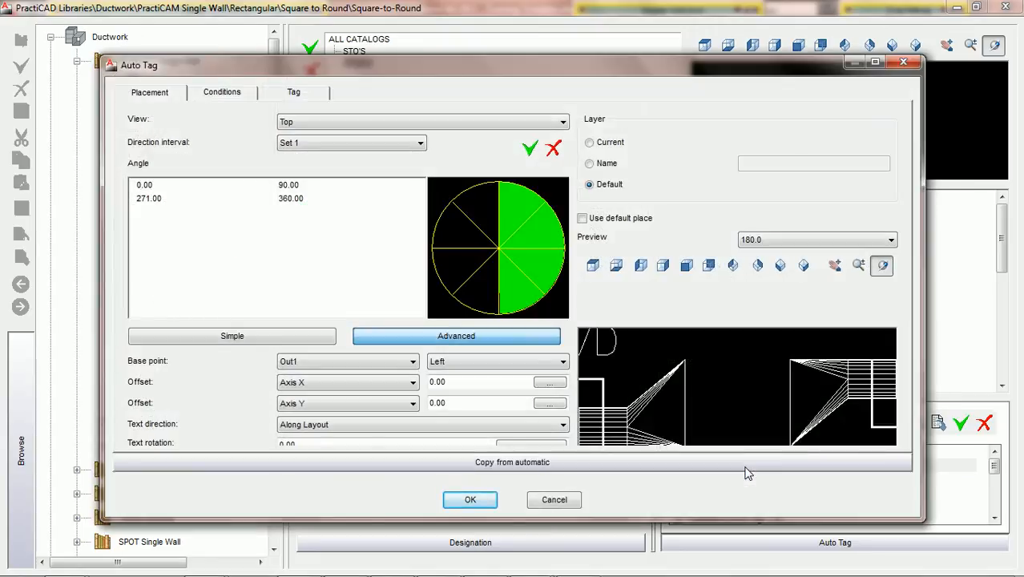
left_click(221, 93)
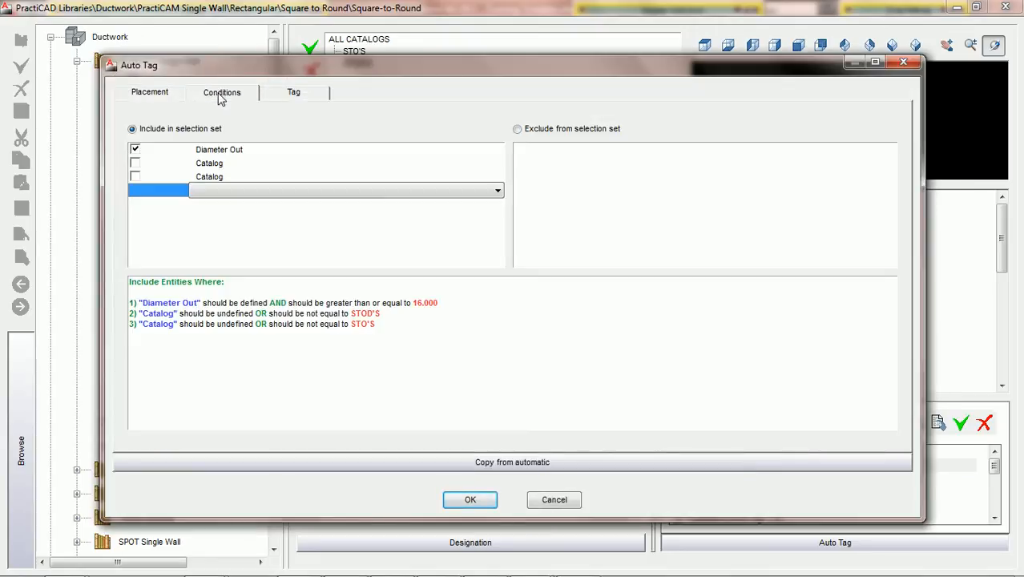
left_click(222, 166)
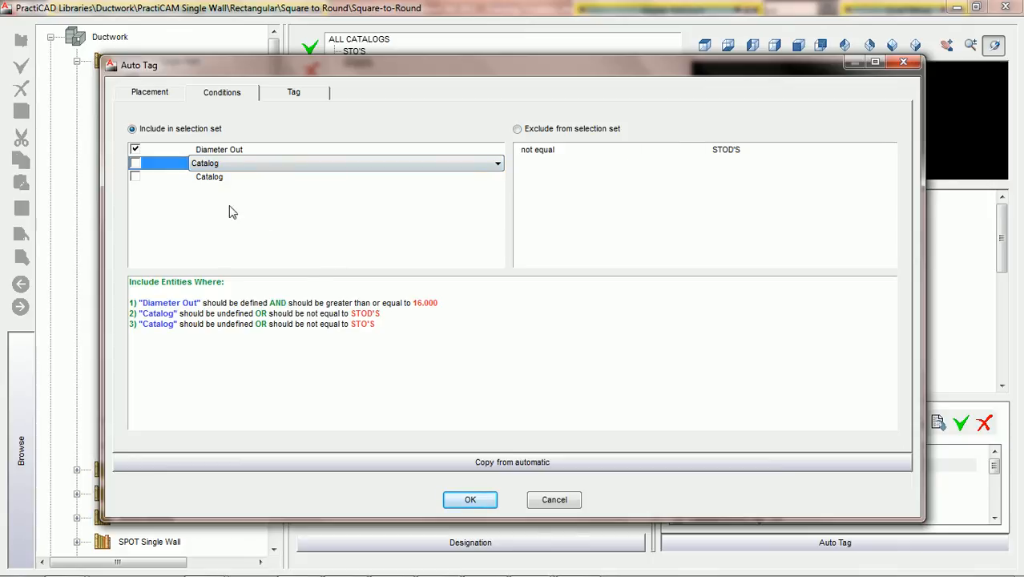
left_click(211, 178)
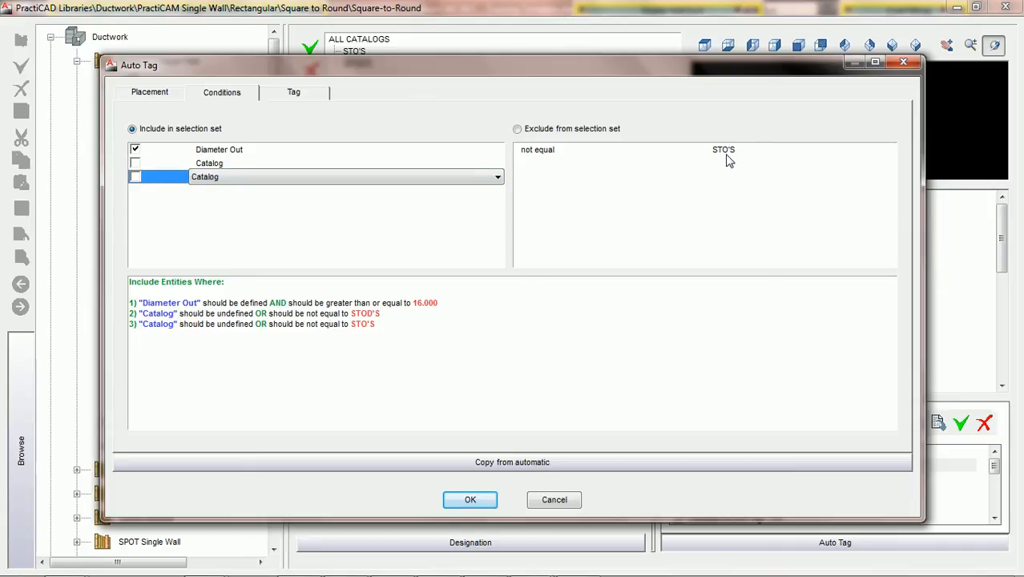
left_click(561, 500)
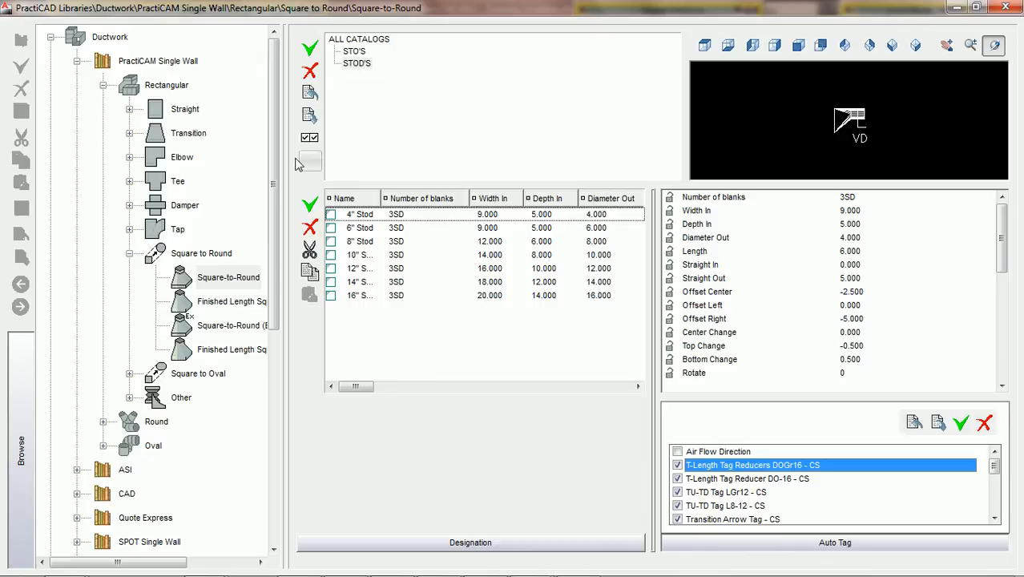
- Browse the PractiCAM Single Wall library to the Round Reducer under round transitions and show its CONICALS catalog
left_click(129, 254)
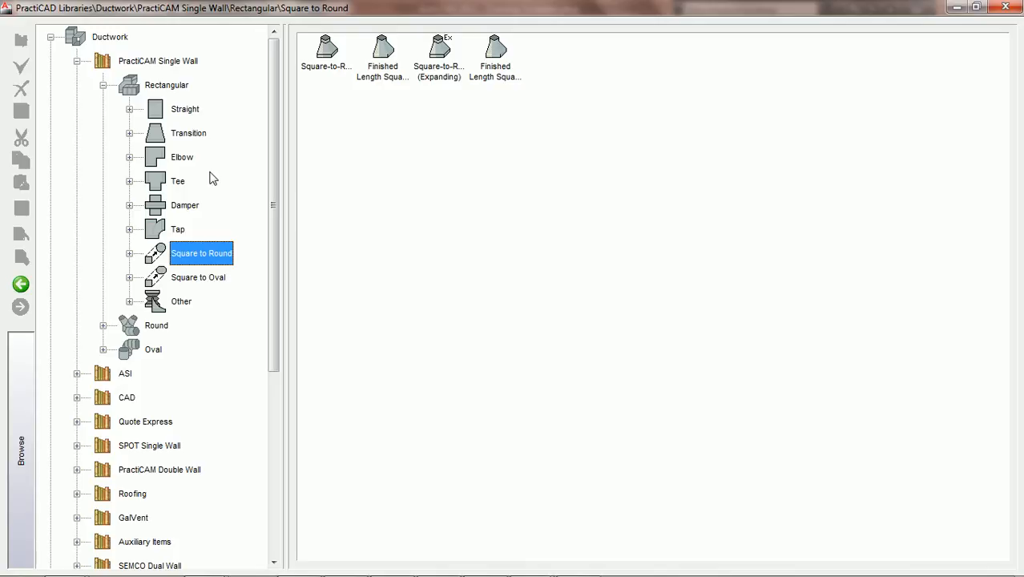
left_click(103, 85)
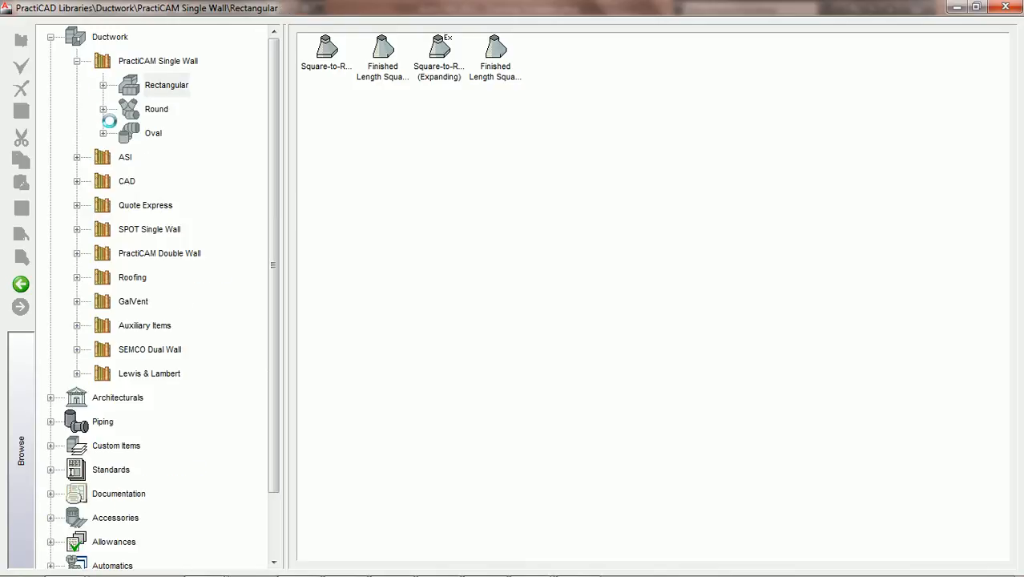
left_click(103, 109)
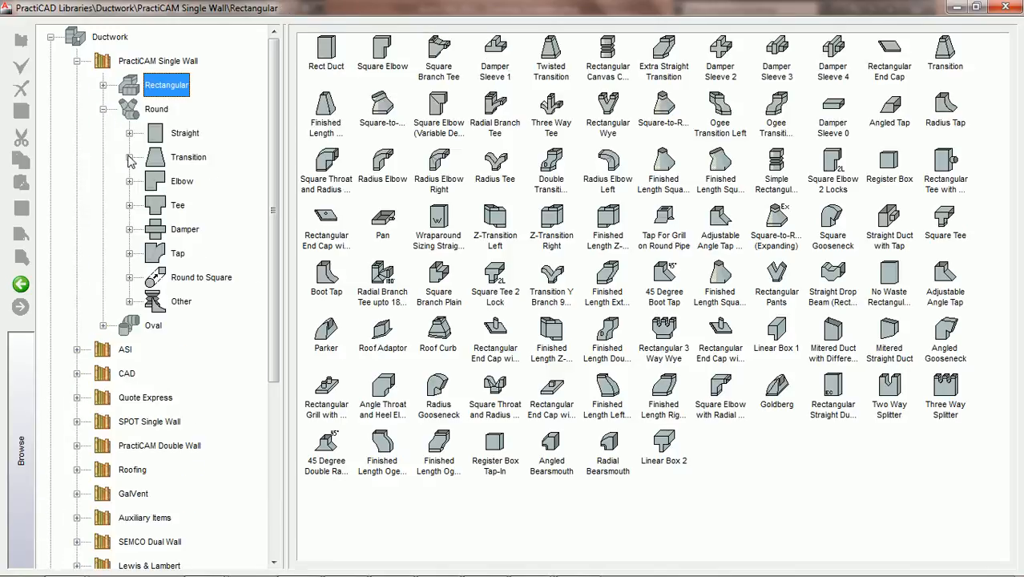
left_click(129, 157)
left_click(227, 181)
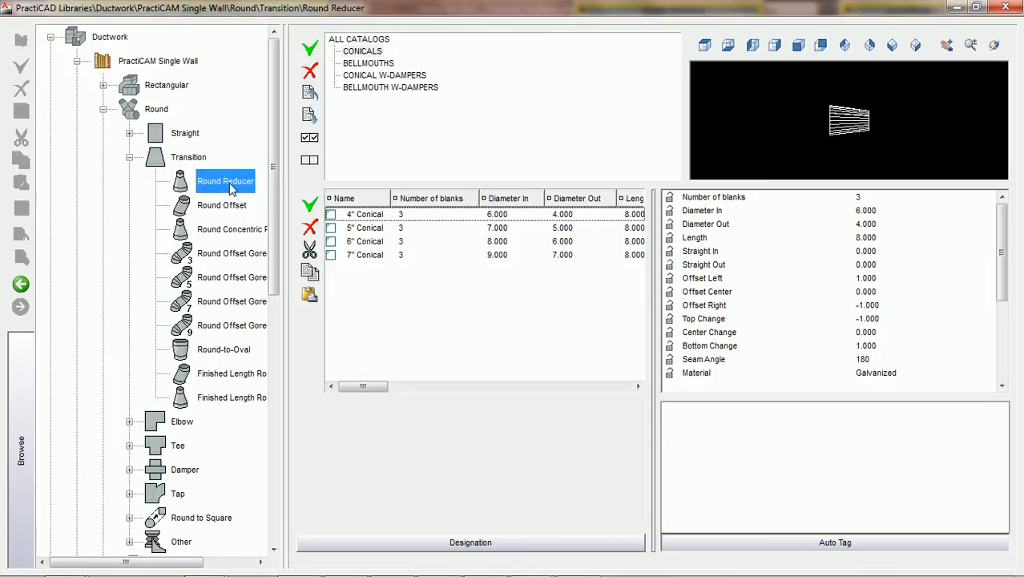
left_click(364, 51)
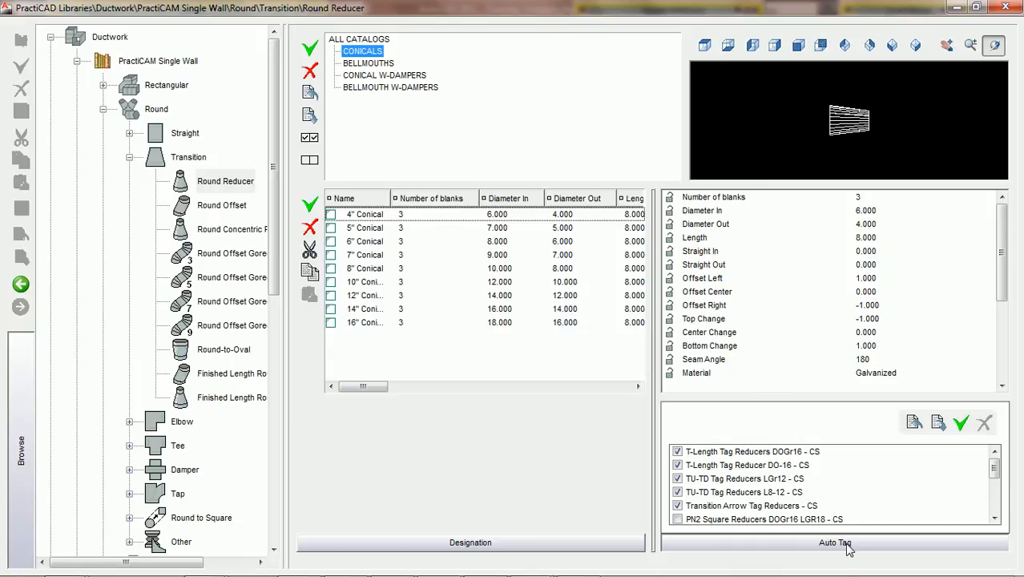
- Review the Catalog conditions of the Round Reducer auto tag "T-Length Tag Reducers DOGr16 - CS" without changing them
left_click(766, 454)
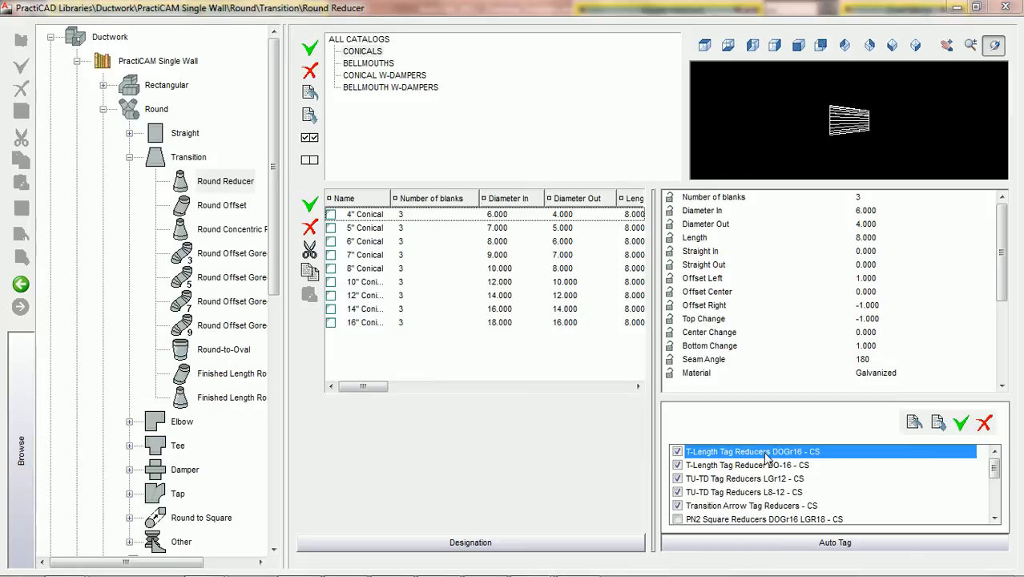
double_click(766, 453)
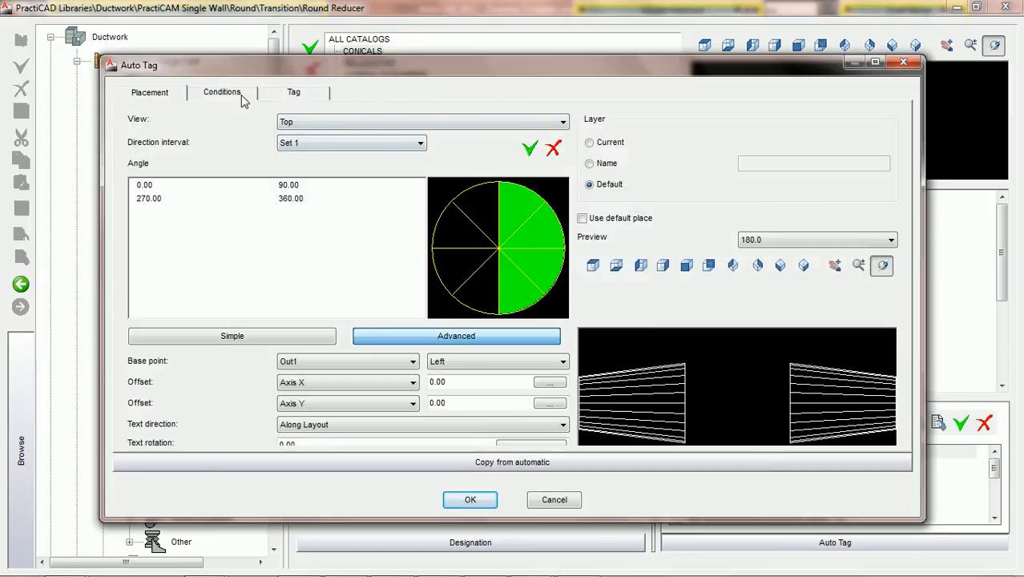
left_click(223, 93)
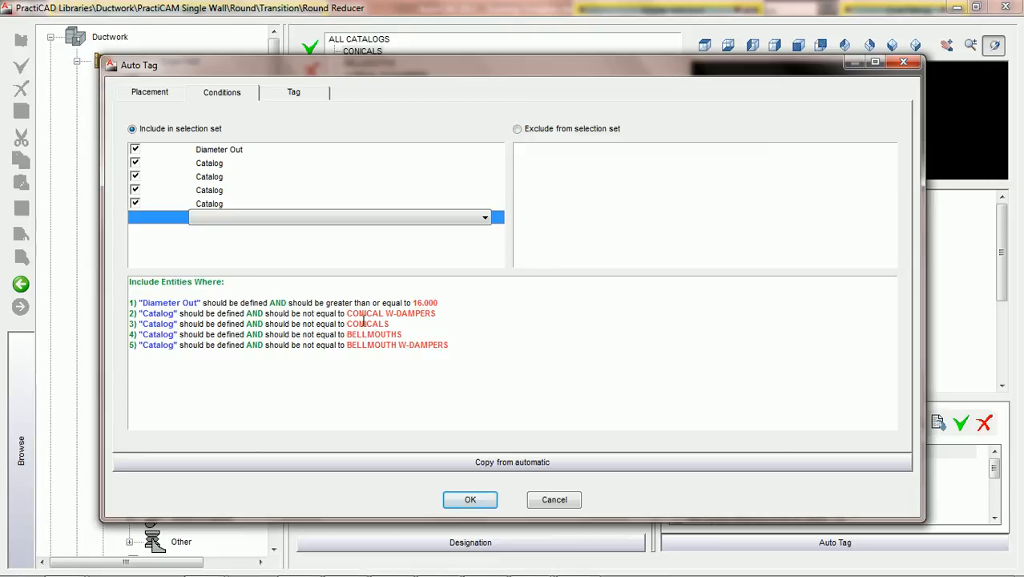
left_click(224, 165)
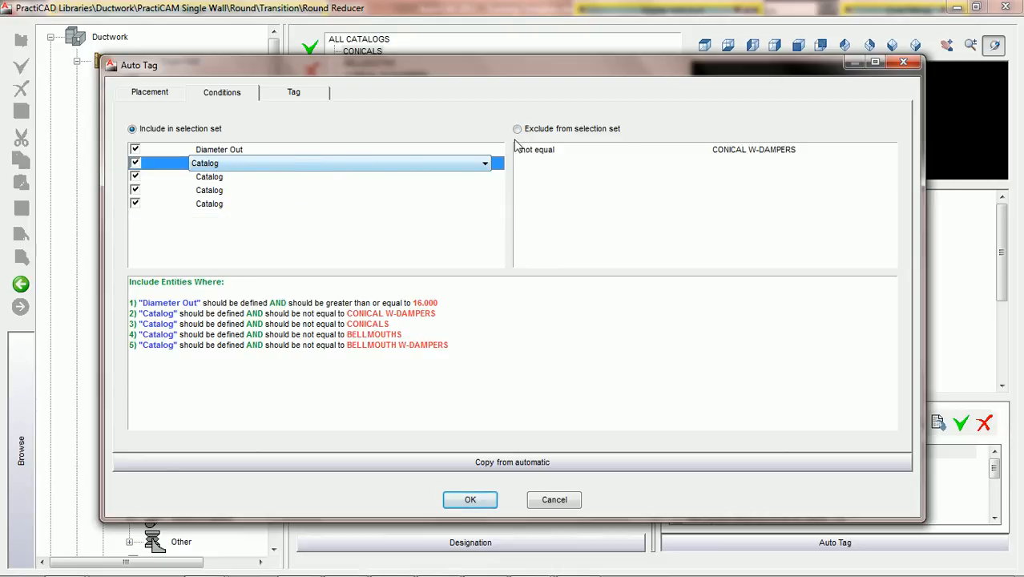
left_click(904, 61)
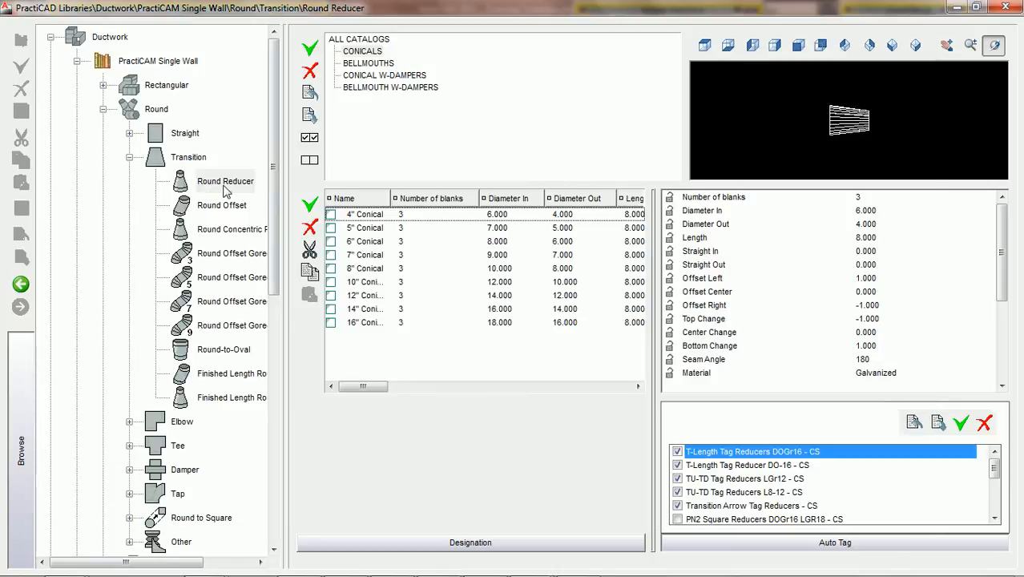